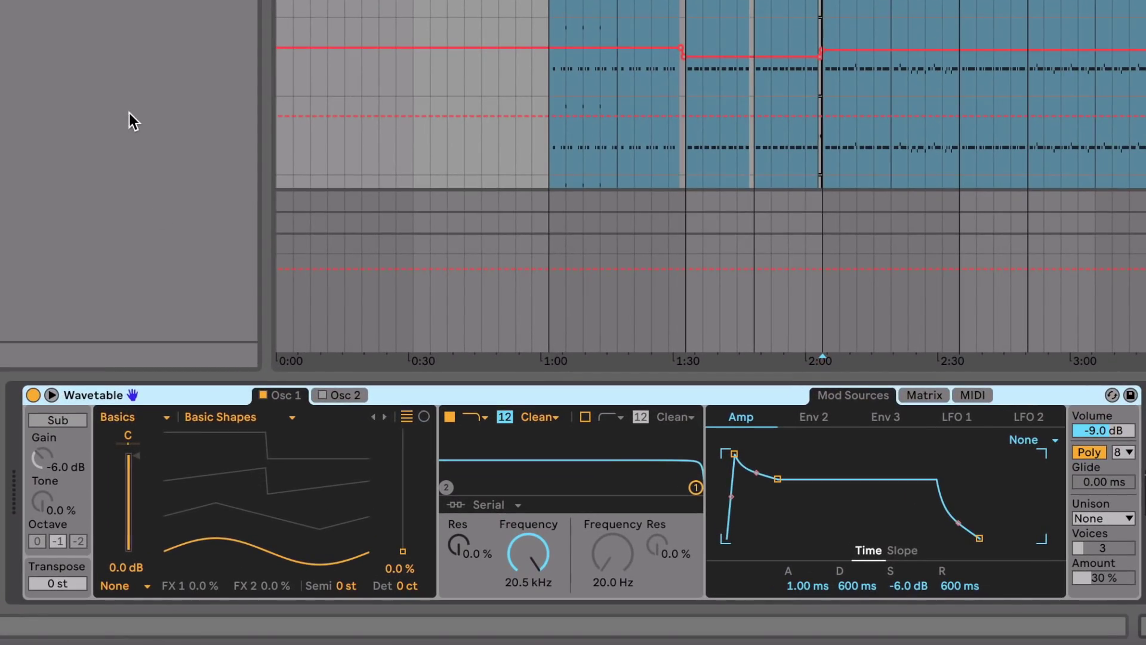
Duplicate the G Bass track.
{"action": "left_click", "coordinate": [165, 416]}
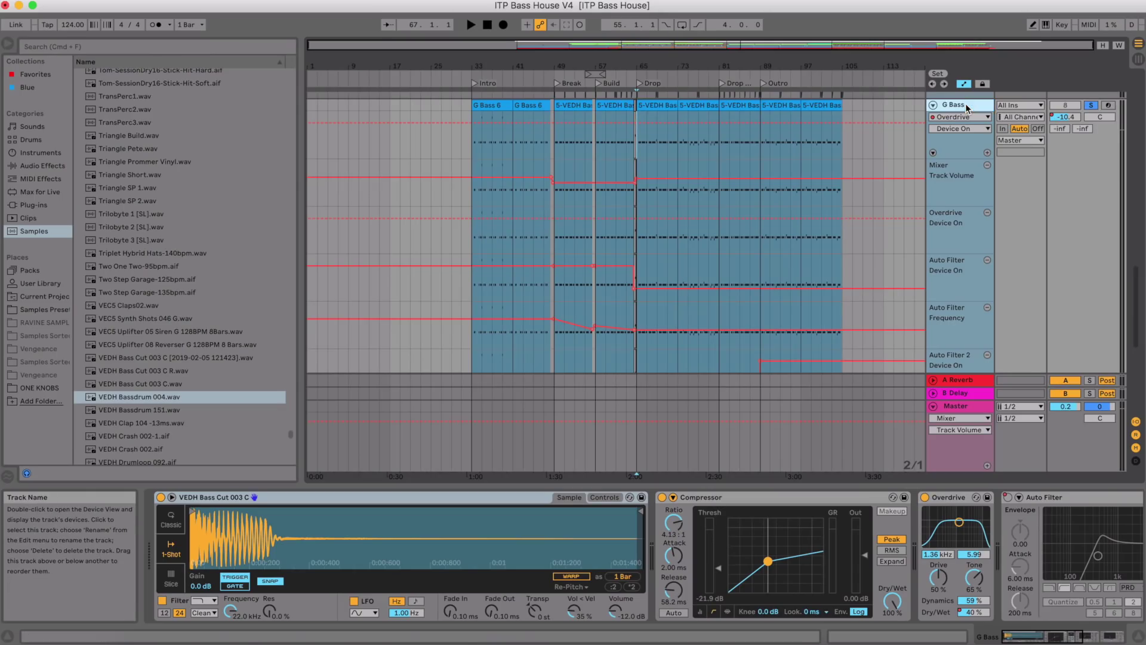
{"action": "right_click", "coordinate": [968, 108]}
{"action": "left_click", "coordinate": [963, 131]}
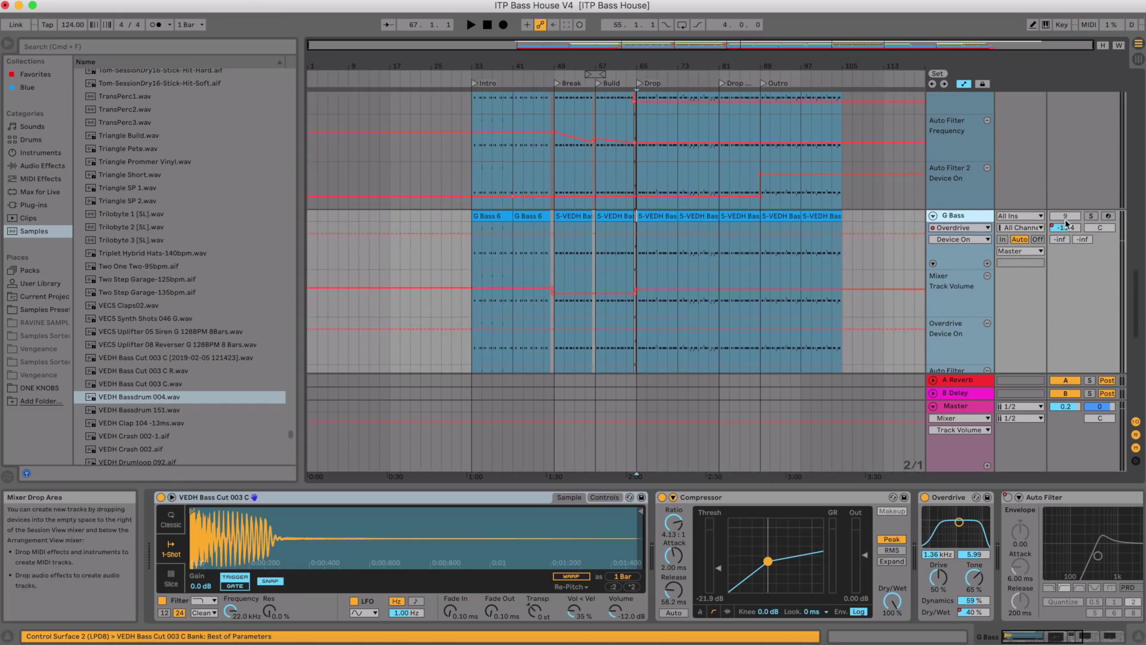
Replace the G Bass track's Simpler with a fresh Wavetable instrument.
{"action": "left_click", "coordinate": [951, 218]}
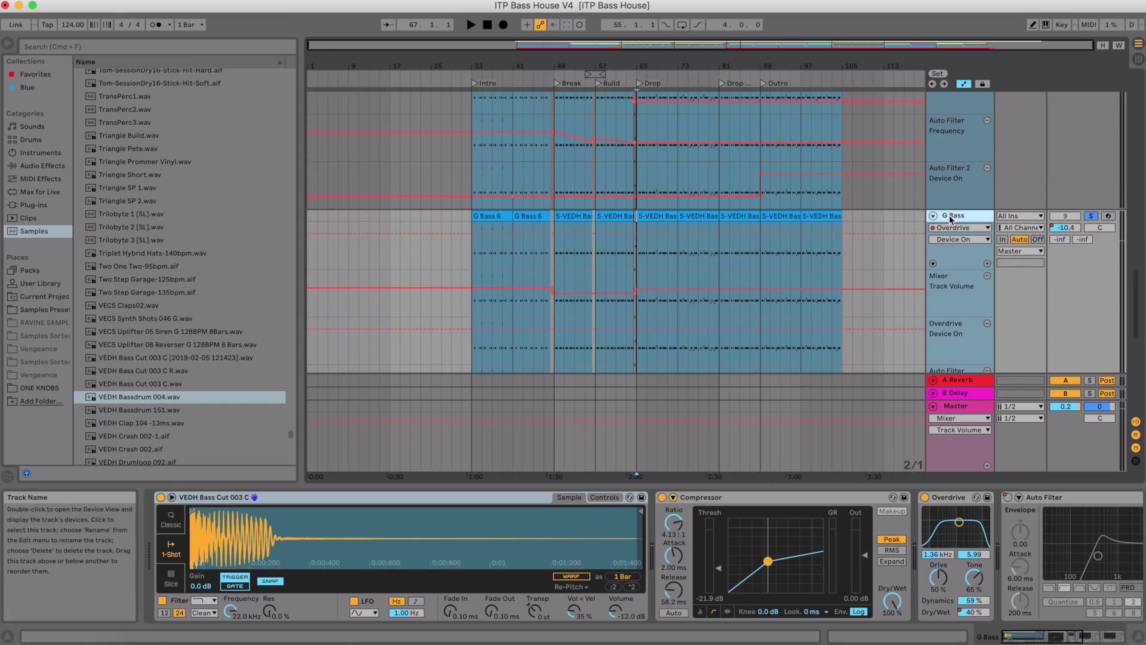
{"action": "left_click", "coordinate": [42, 153]}
{"action": "left_click_drag", "start_coordinate": [125, 219], "coordinate": [463, 546]}
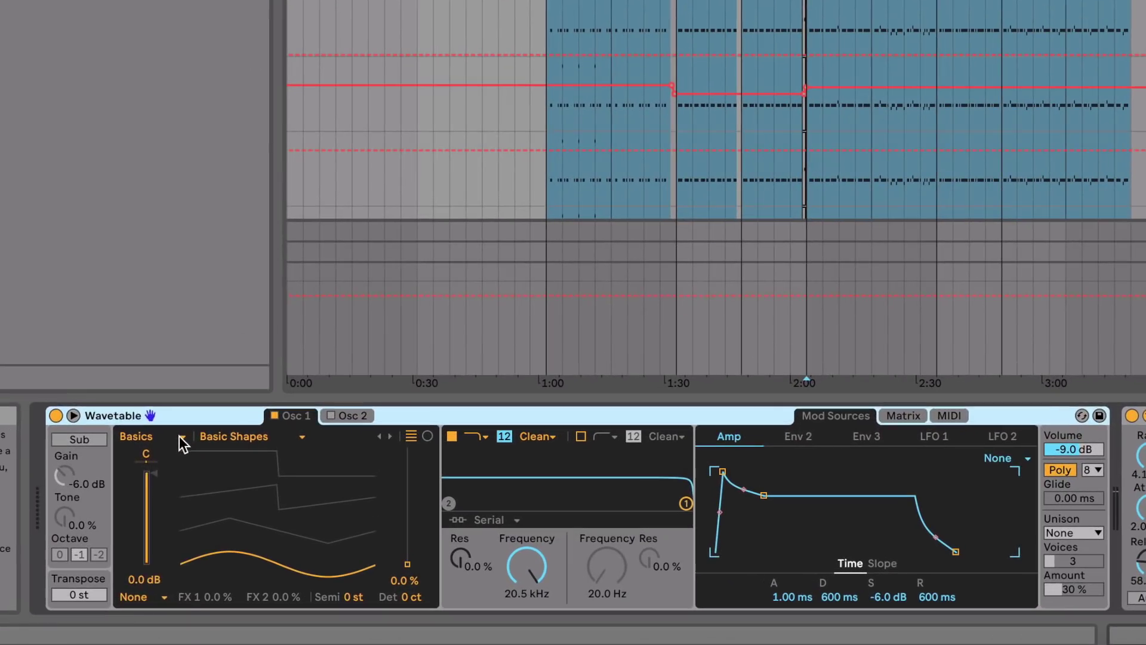
Switch Osc 1 to the User category and load VEDH Bass Cut 003 C.wav as its wavetable.
{"action": "left_click", "coordinate": [240, 512]}
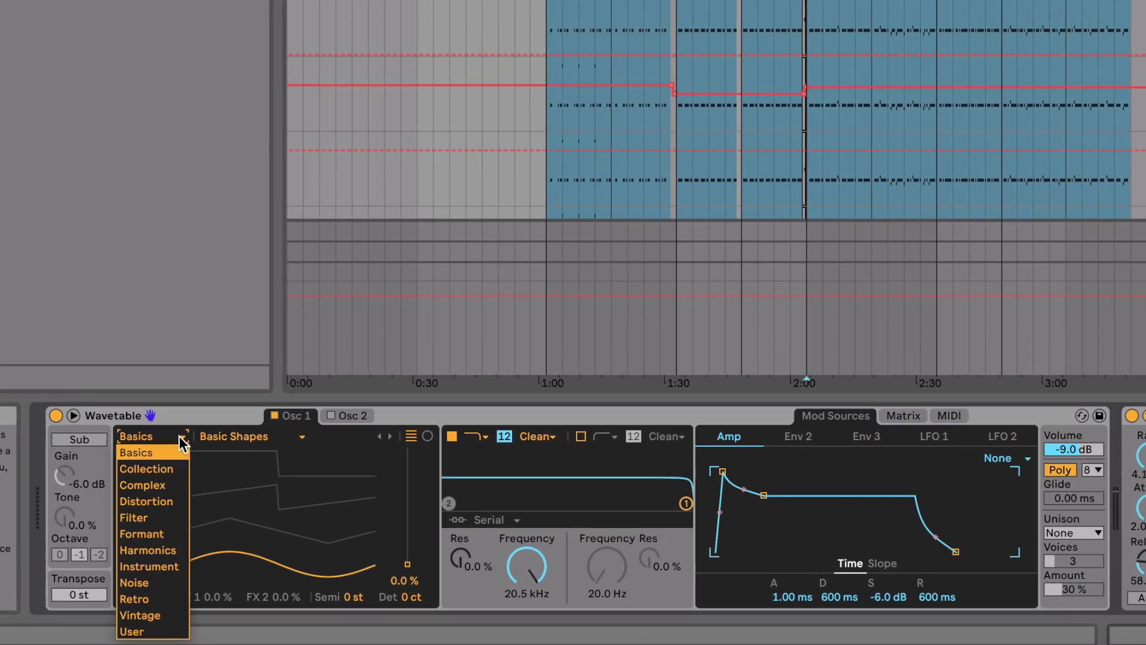
{"action": "left_click", "coordinate": [168, 633]}
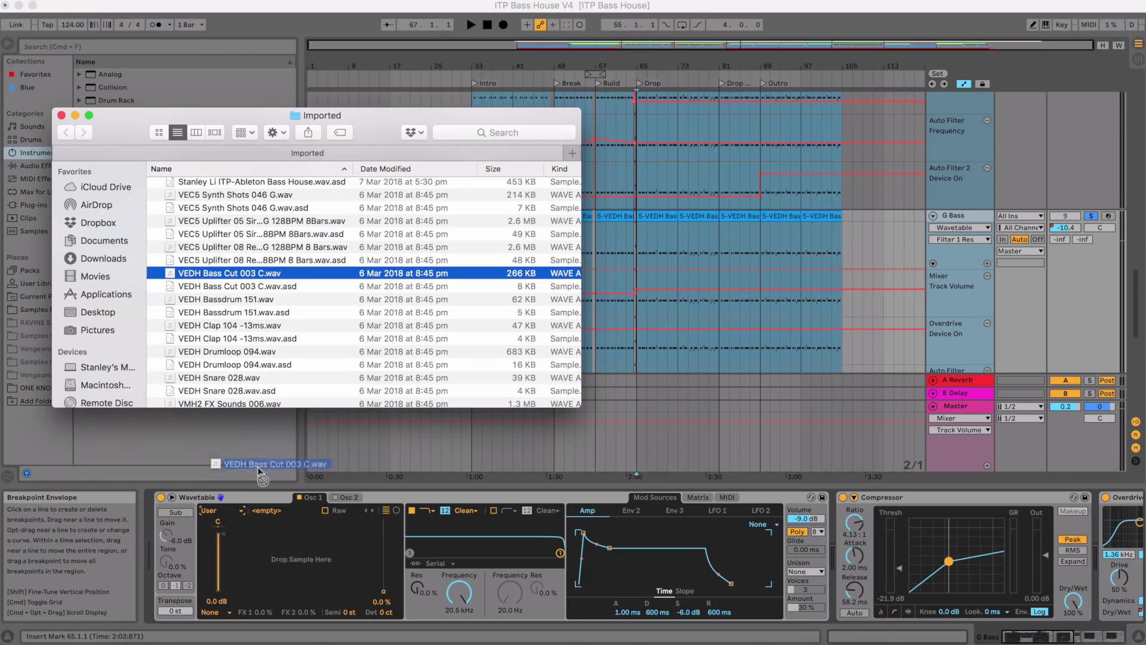
{"action": "left_click_drag", "start_coordinate": [295, 534], "coordinate": [297, 550]}
{"action": "left_click", "coordinate": [336, 570]}
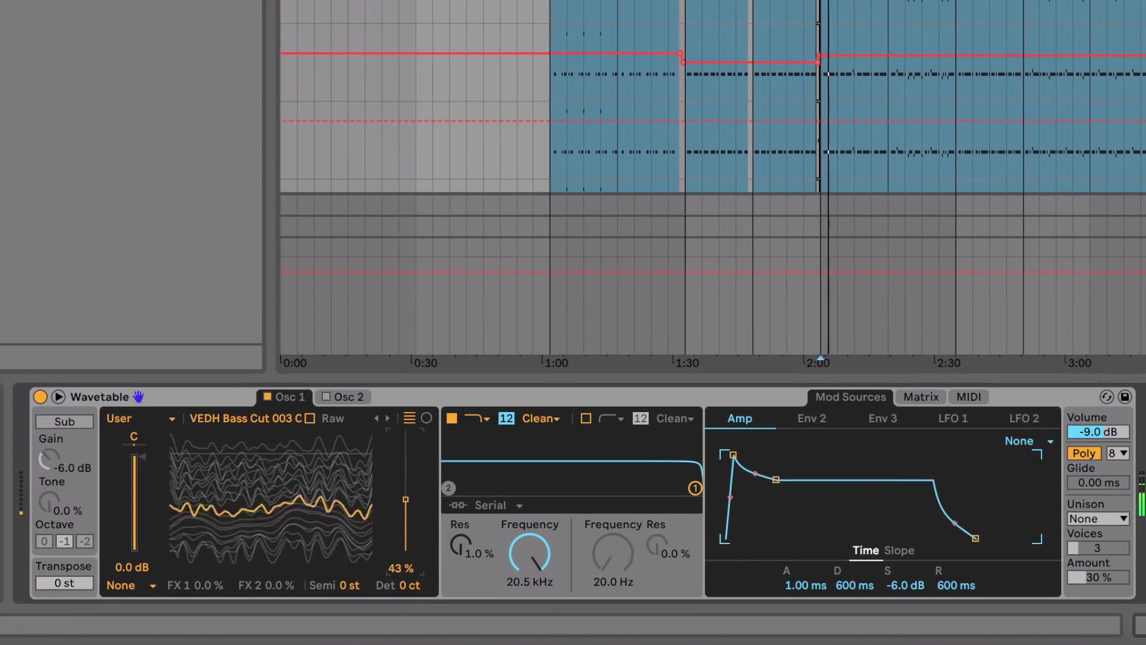
Route LFO 1 to Osc 1 position at amount 100 in the Matrix, base position 0%.
{"action": "key", "text": "space"}
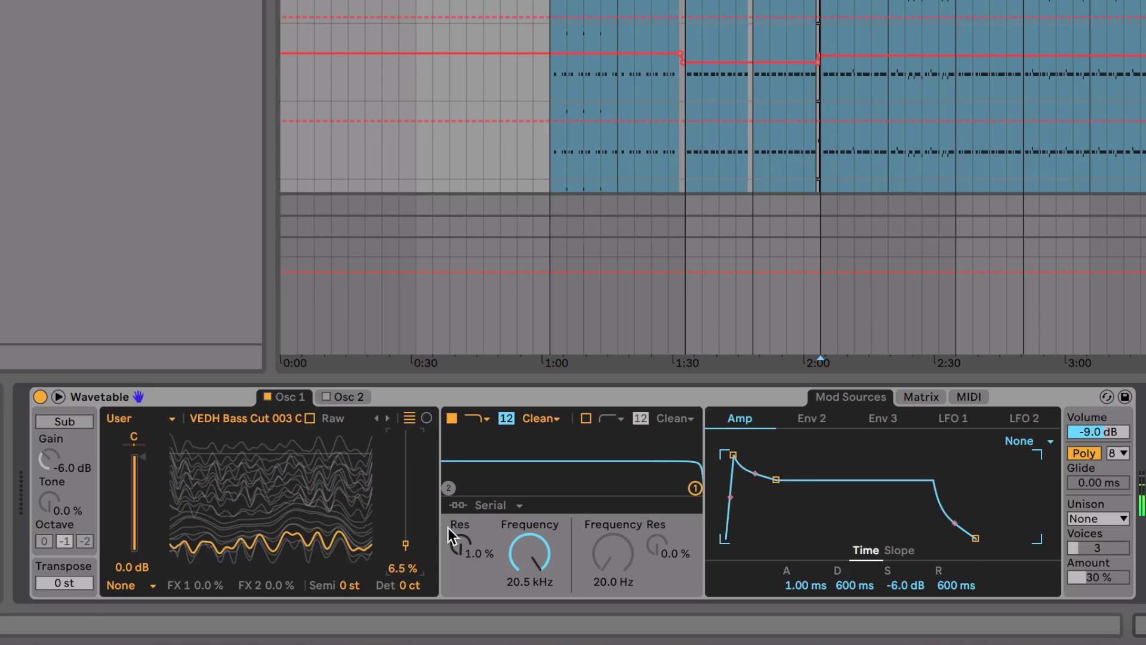
{"action": "left_click", "coordinate": [920, 398]}
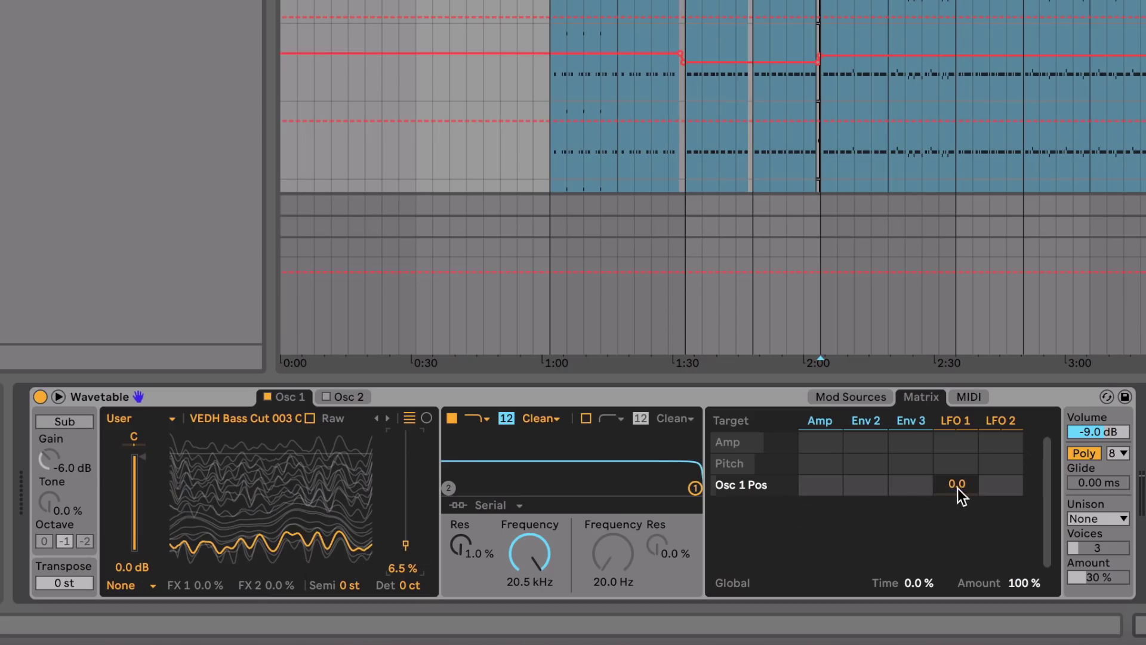
{"action": "left_click_drag", "start_coordinate": [958, 488], "coordinate": [958, 418]}
{"action": "left_click_drag", "start_coordinate": [406, 545], "coordinate": [406, 562]}
Lower LFO 1's amount below 100% and tune Osc 1 down to -18 semitones.
{"action": "left_click", "coordinate": [846, 397]}
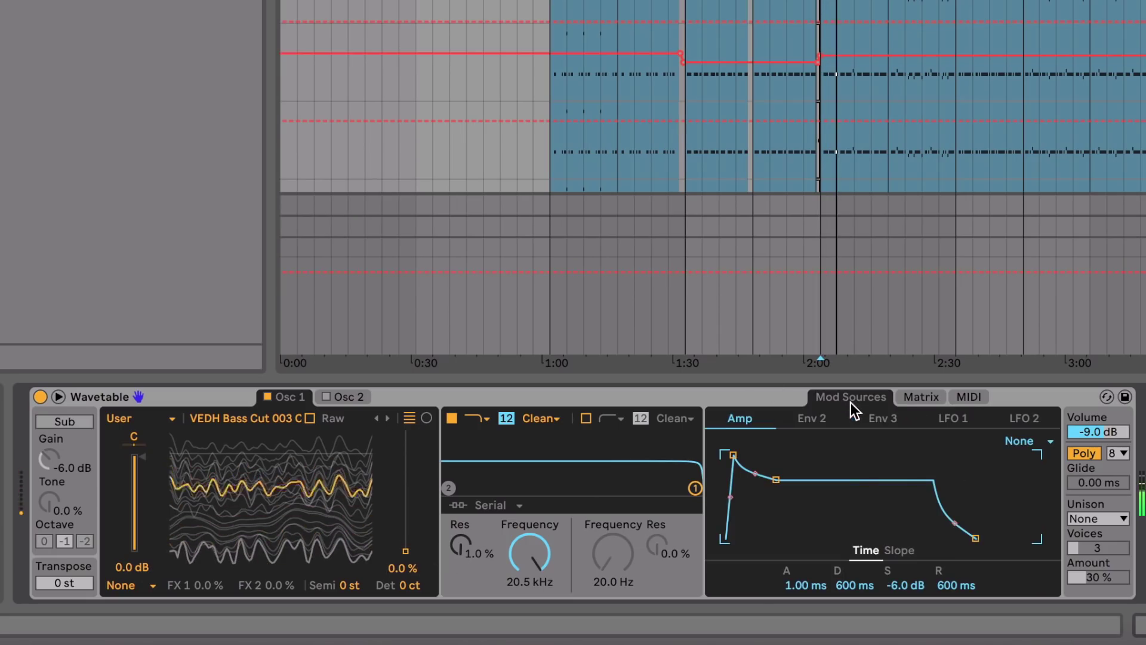
{"action": "left_click", "coordinate": [953, 420]}
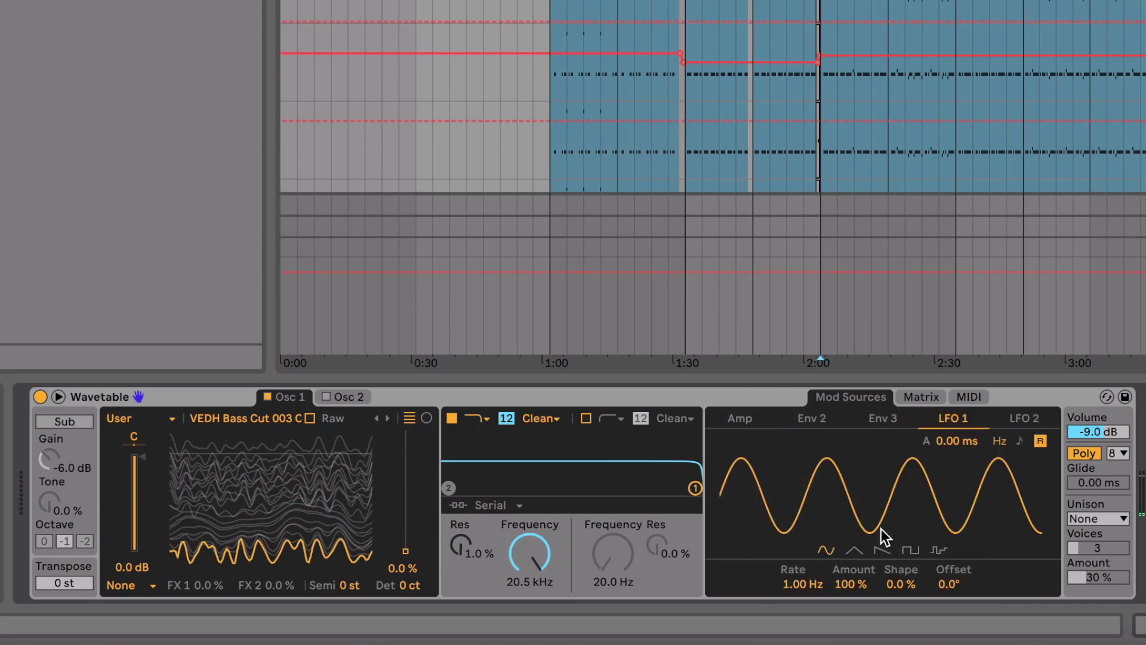
{"action": "mouse_move", "coordinate": [851, 584]}
{"action": "left_mouse_down"}
{"action": "mouse_move", "coordinate": [851, 602]}
{"action": "mouse_move", "coordinate": [848, 589]}
{"action": "left_mouse_up"}
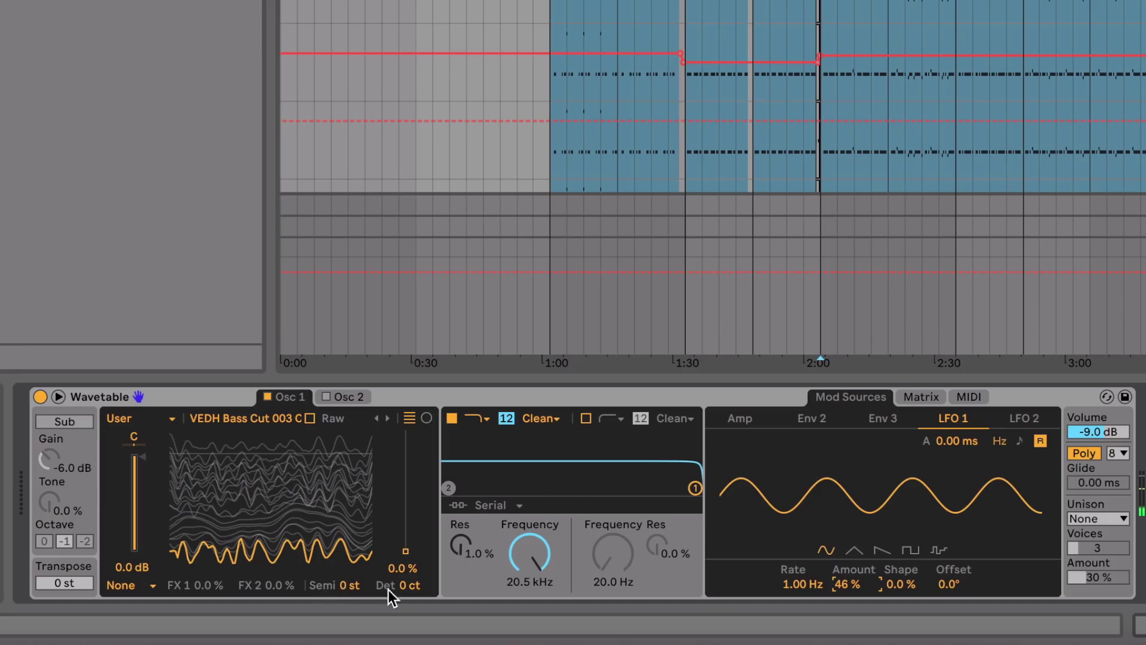
{"action": "left_click_drag", "start_coordinate": [344, 583], "coordinate": [343, 609]}
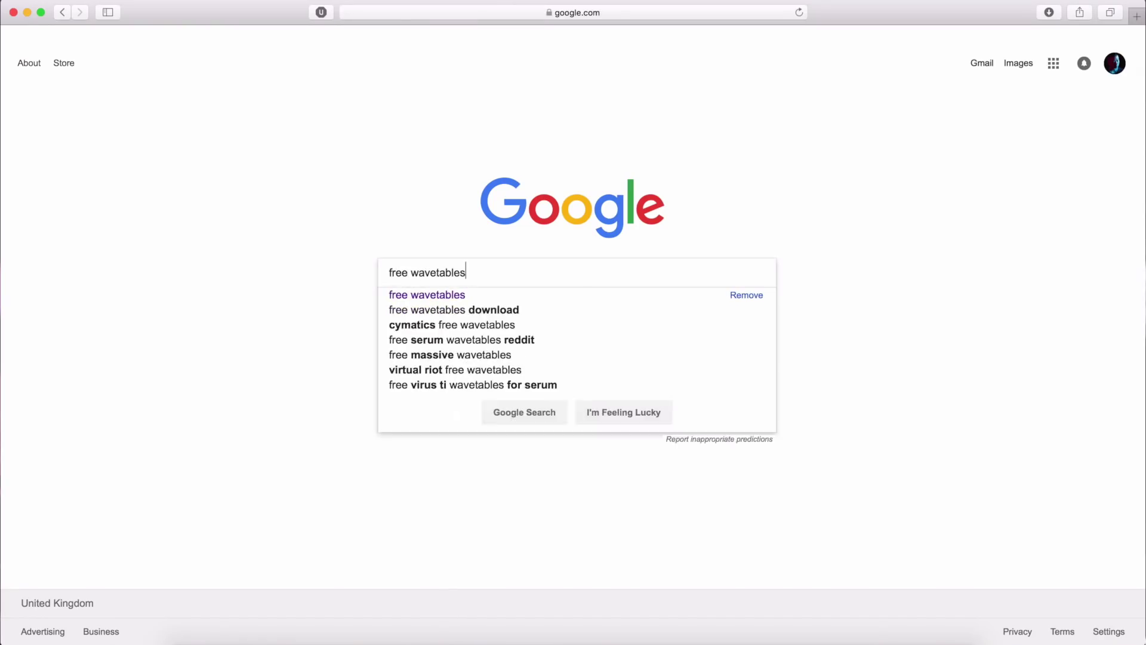
Run the web search for 'free wavetables'.
{"action": "key", "text": "Return"}
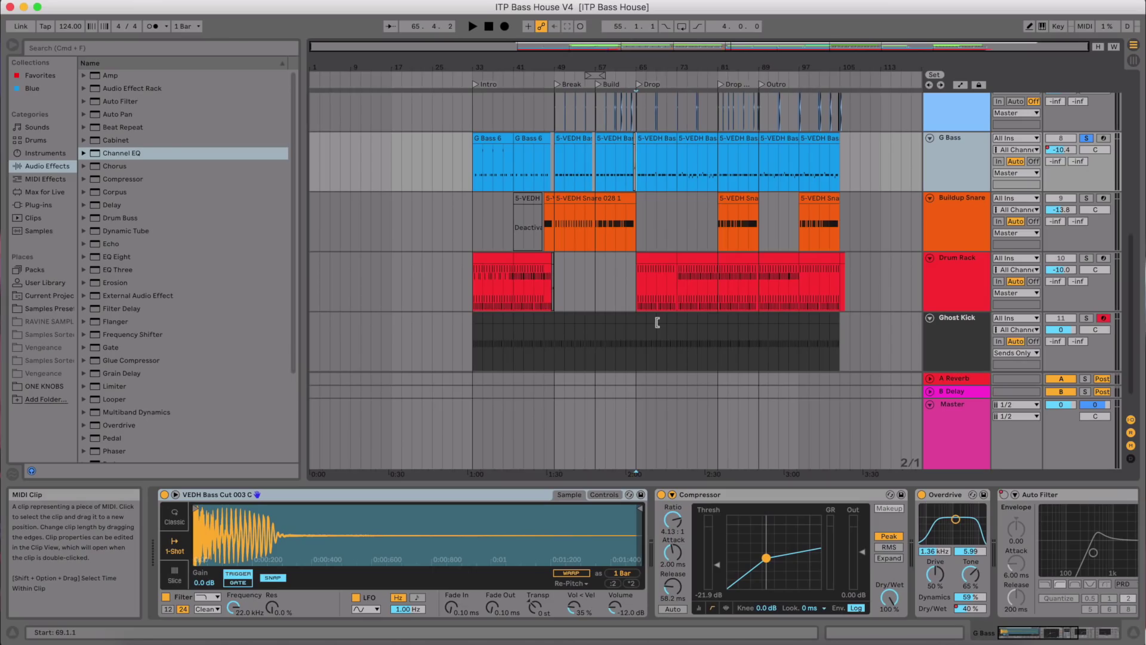
Audition the G Bass track and check the Compressor's sidechain settings.
{"action": "left_click", "coordinate": [970, 147]}
{"action": "scroll", "coordinate": [831, 233], "scroll_direction": "up", "scroll_amount": 1}
{"action": "key", "text": "space"}
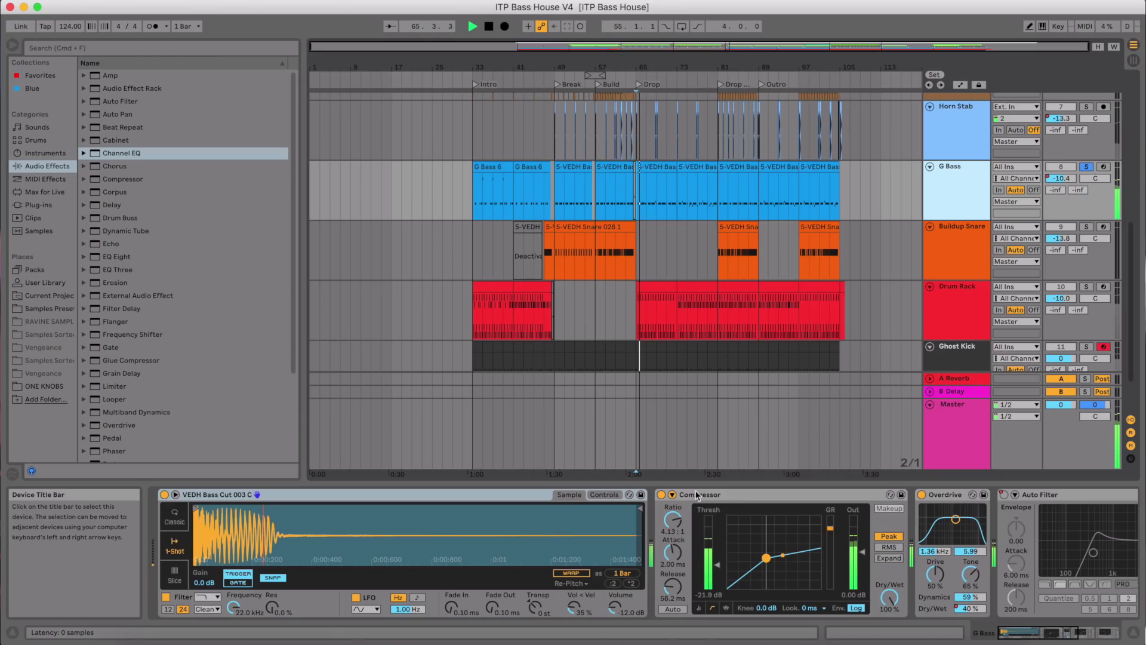
{"action": "left_click", "coordinate": [890, 494]}
{"action": "key", "text": "space"}
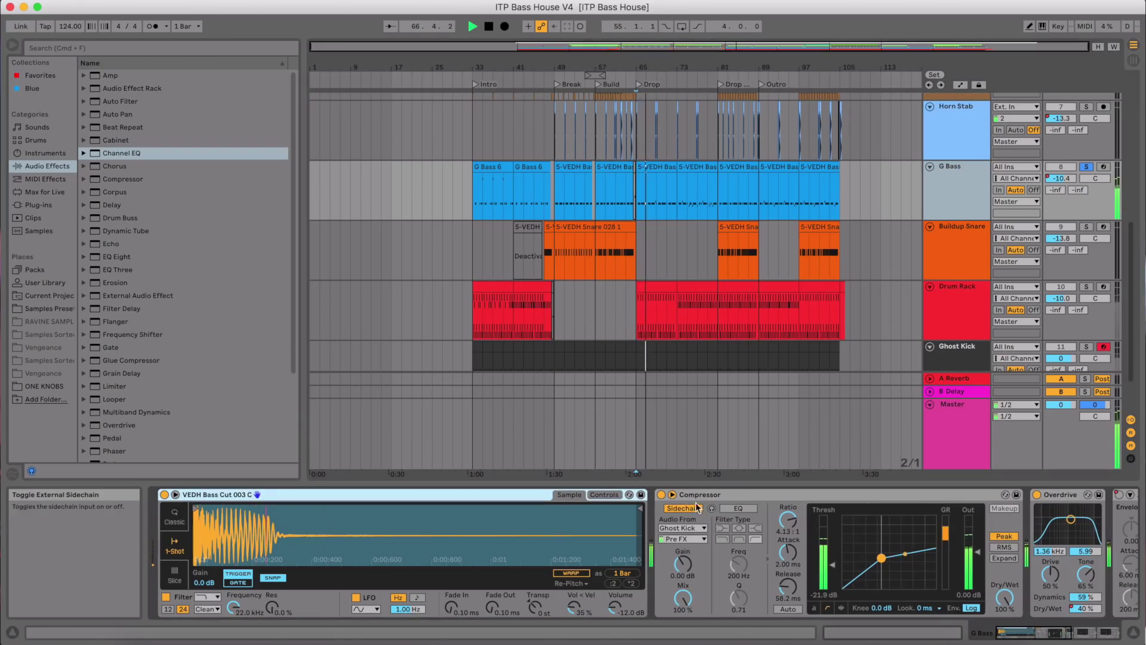
{"action": "scroll", "coordinate": [668, 259], "scroll_direction": "down", "scroll_amount": 2}
{"action": "scroll", "coordinate": [701, 327], "scroll_direction": "up", "scroll_amount": 5}
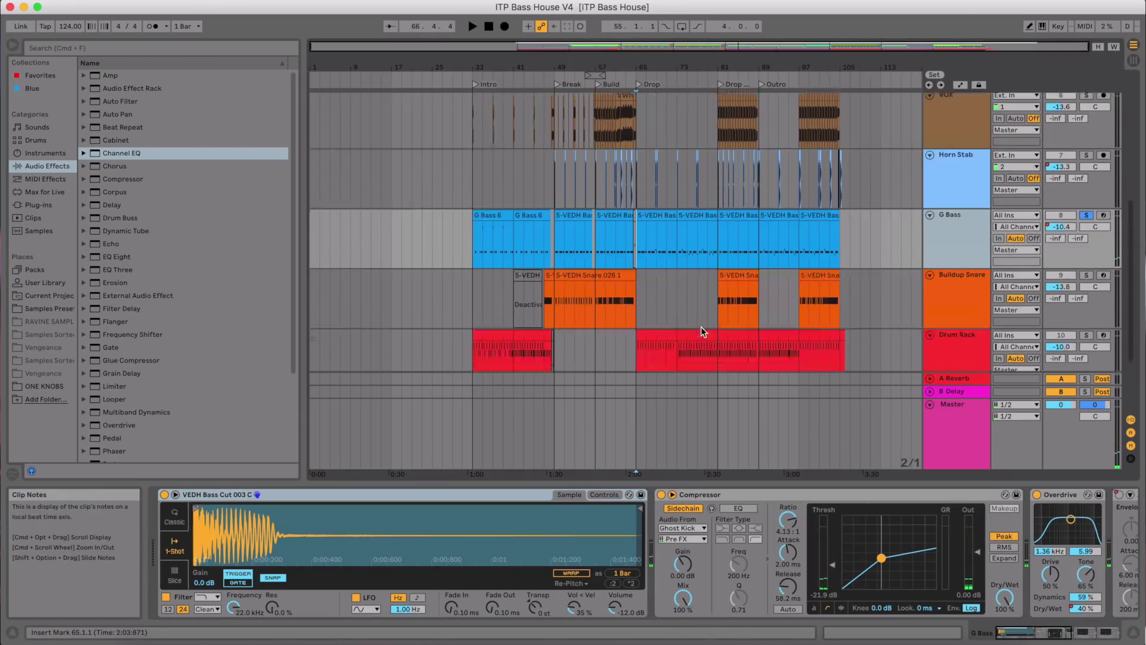
{"action": "key", "text": "space"}
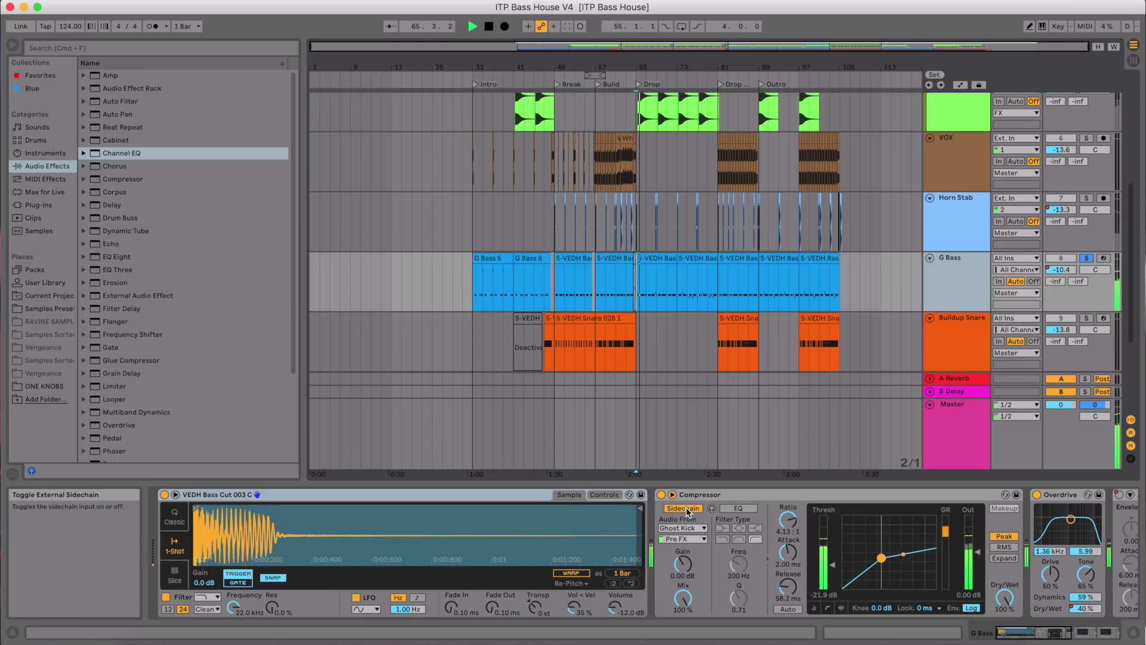
{"action": "key", "text": "space"}
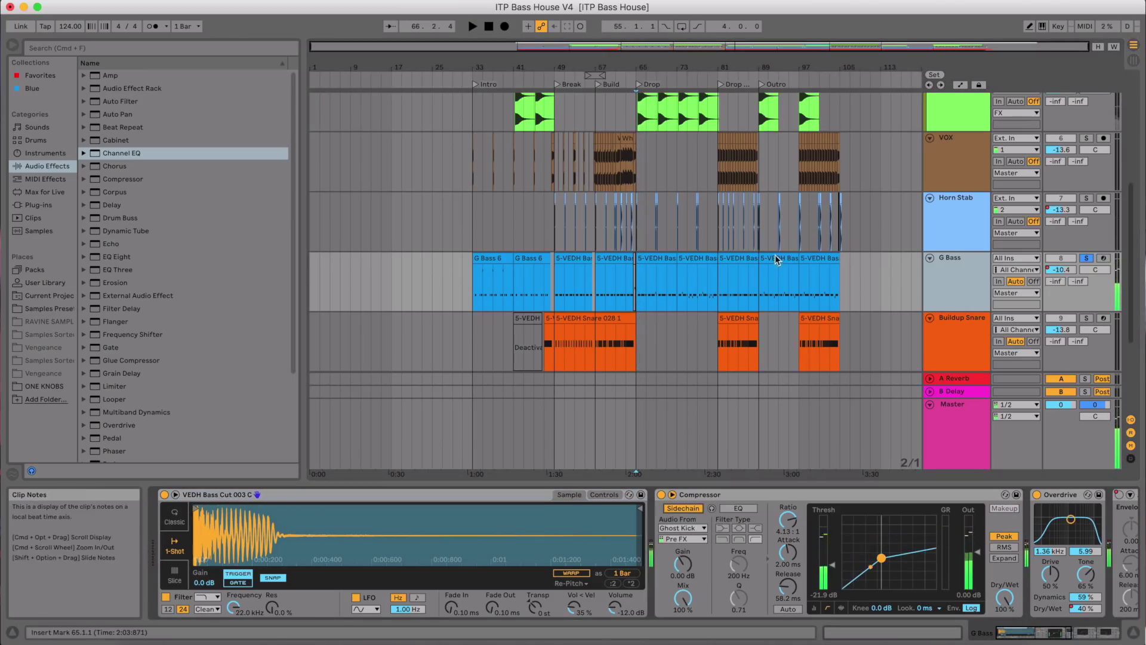
Freeze the G Bass track from its header's context menu.
{"action": "left_click", "coordinate": [959, 268]}
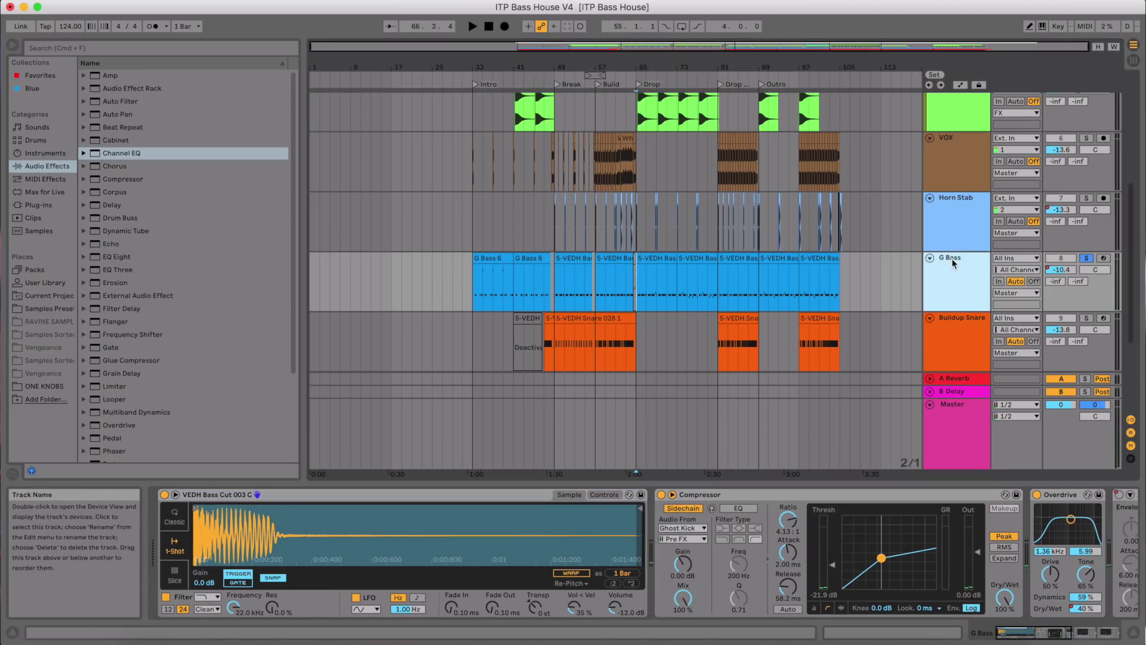
{"action": "right_click", "coordinate": [951, 258]}
{"action": "left_click", "coordinate": [995, 341]}
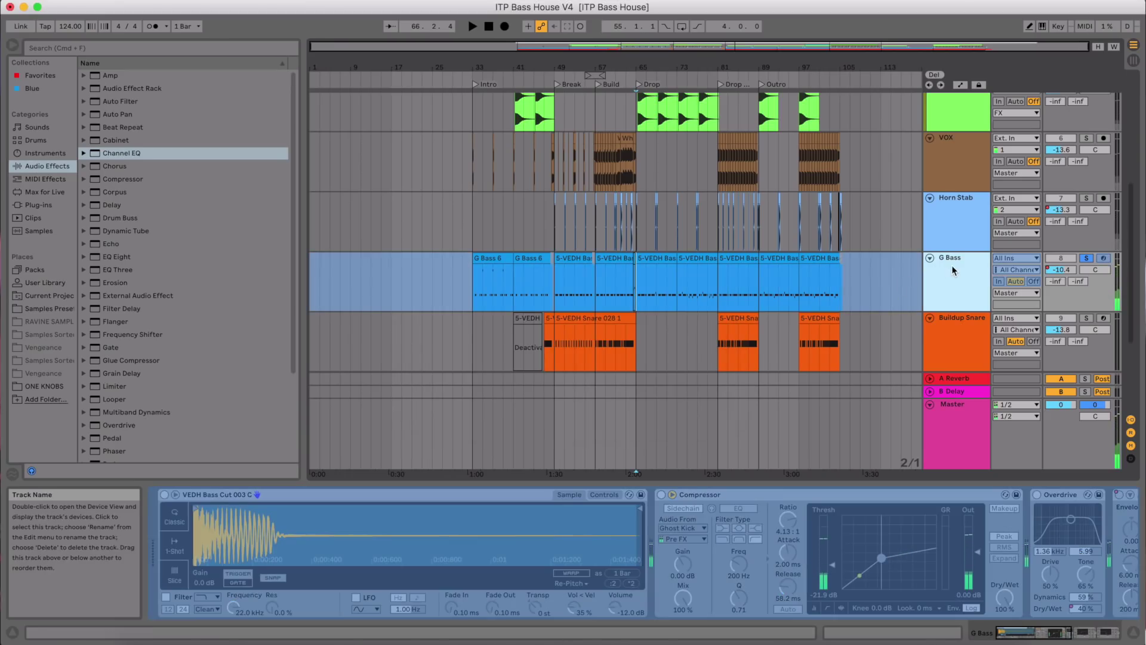
Insert a new audio track, move the frozen bar-65 G Bass clip onto it, and zoom to it.
{"action": "key", "text": "super+t"}
{"action": "scroll", "coordinate": [830, 227], "scroll_direction": "down", "scroll_amount": 3}
{"action": "left_click_drag", "start_coordinate": [658, 177], "coordinate": [777, 239]}
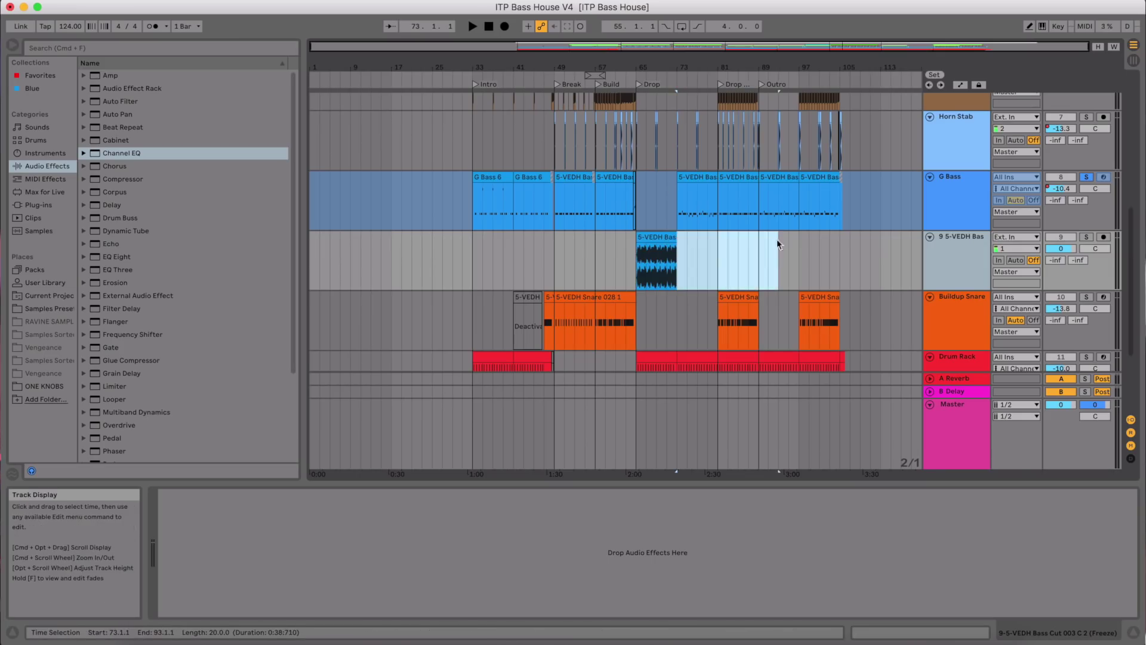
{"action": "left_click", "coordinate": [639, 263]}
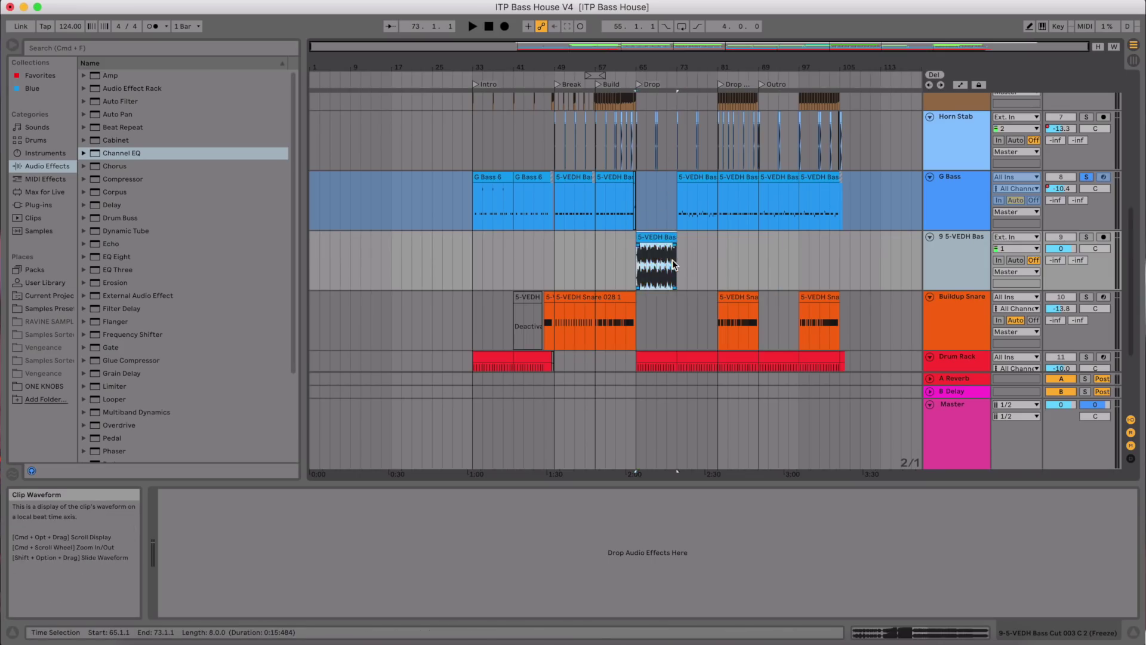
{"action": "key", "text": "z"}
{"action": "left_click", "coordinate": [338, 215]}
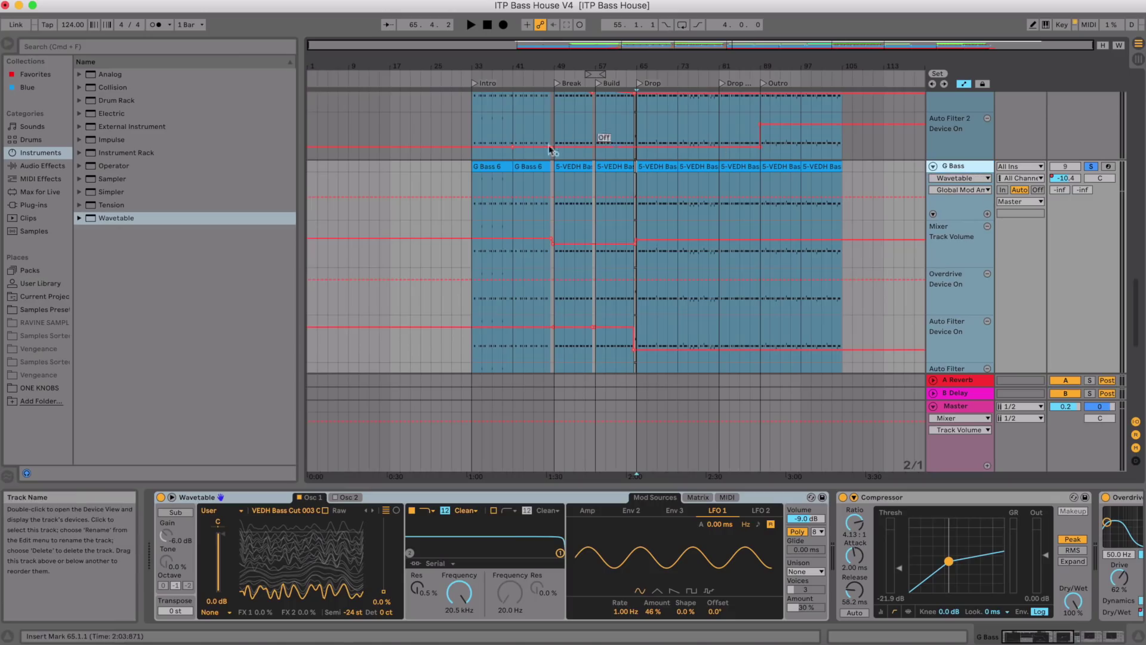
Load Channel EQ from Audio Effects onto the end of G Bass's chain and play.
{"action": "scroll", "coordinate": [549, 149], "scroll_direction": "down", "scroll_amount": 5}
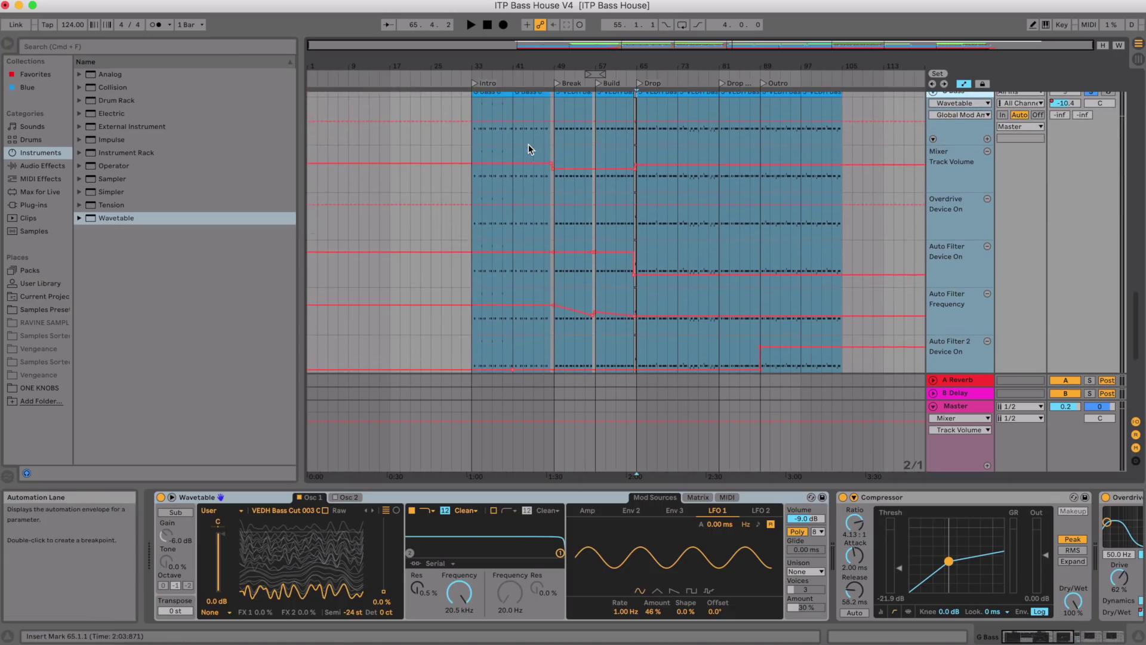
{"action": "left_click", "coordinate": [33, 166]}
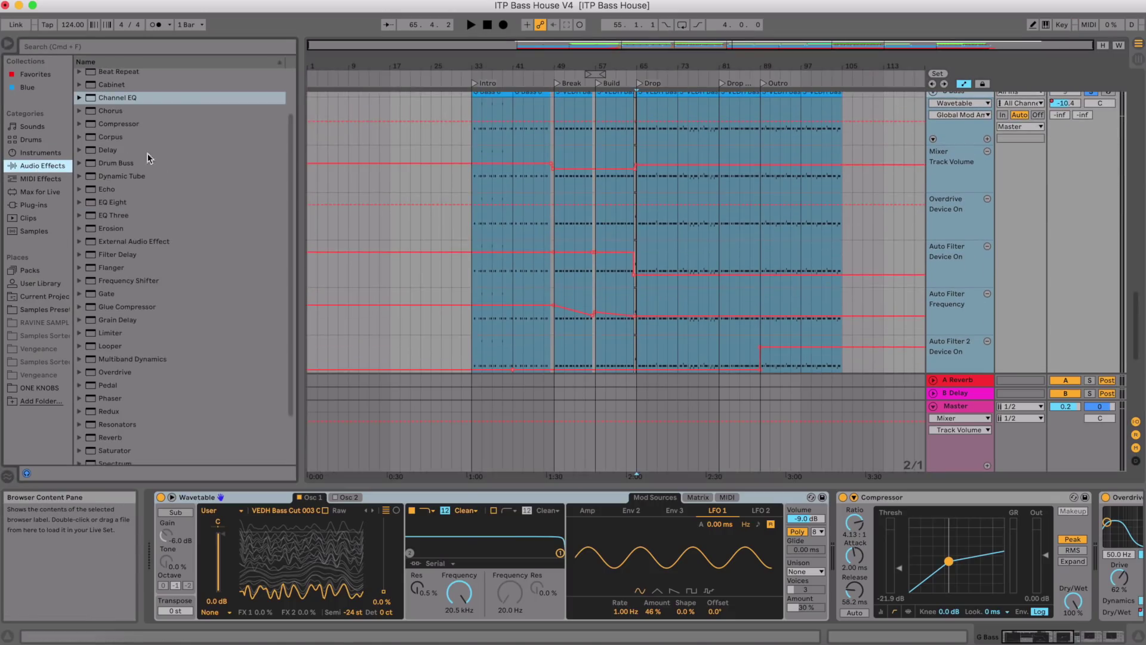
{"action": "scroll", "coordinate": [127, 193], "scroll_direction": "up", "scroll_amount": 1}
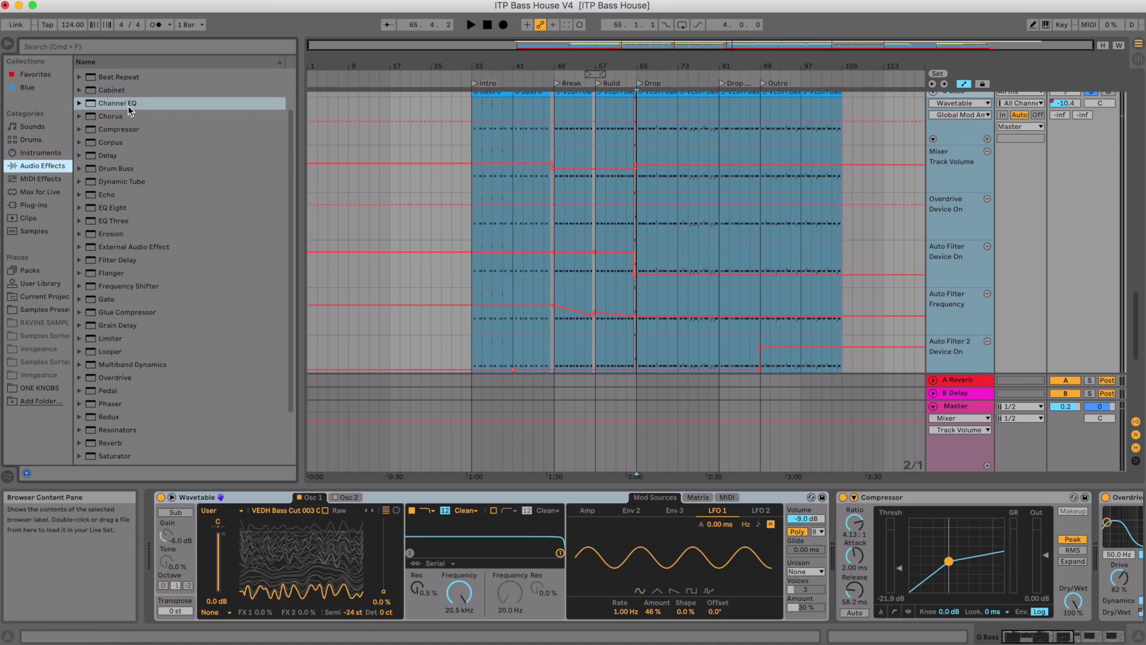
{"action": "double_click", "coordinate": [128, 105]}
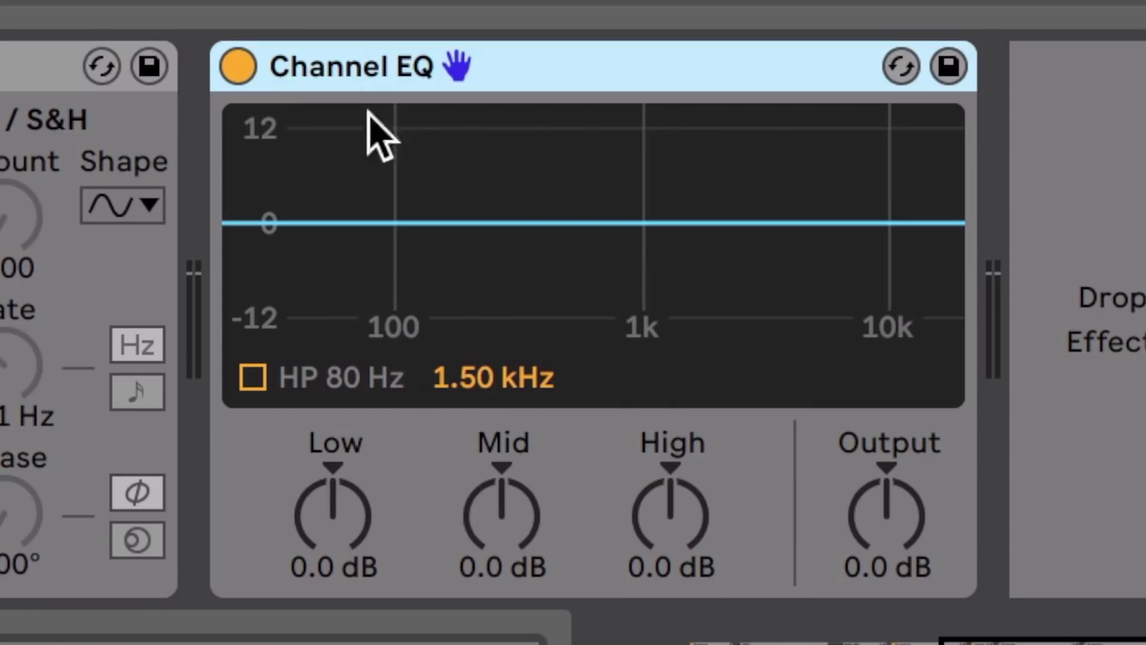
{"action": "key", "text": "space"}
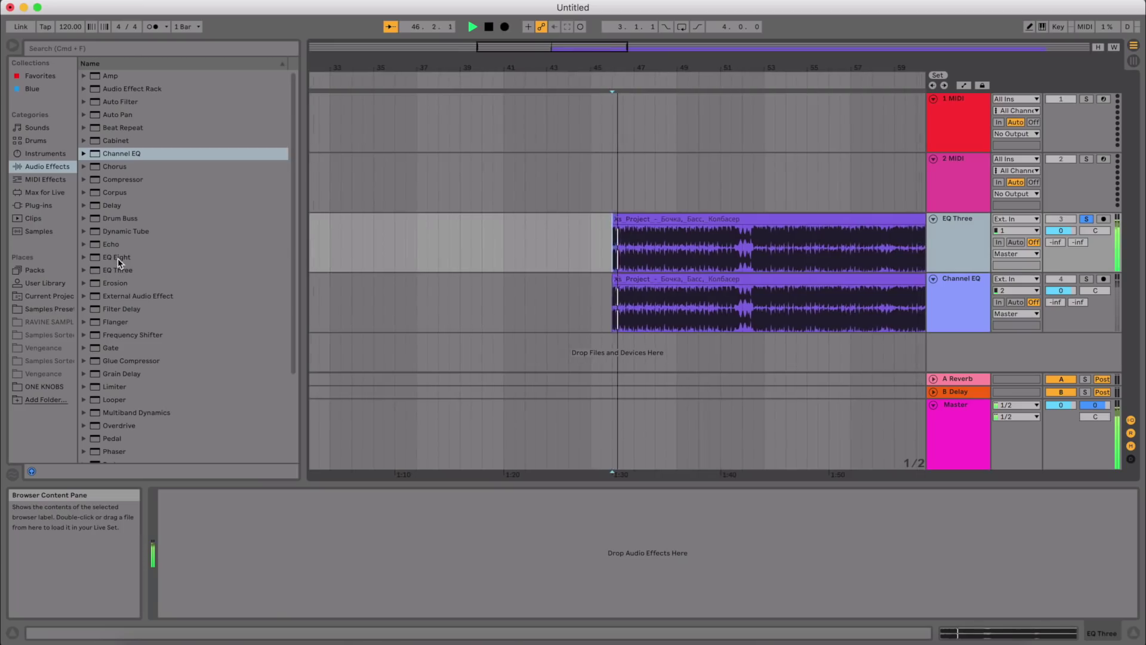
Load EQ Three and Channel EQ onto their matching tracks, then solo each to compare.
{"action": "left_click_drag", "start_coordinate": [117, 270], "coordinate": [232, 306]}
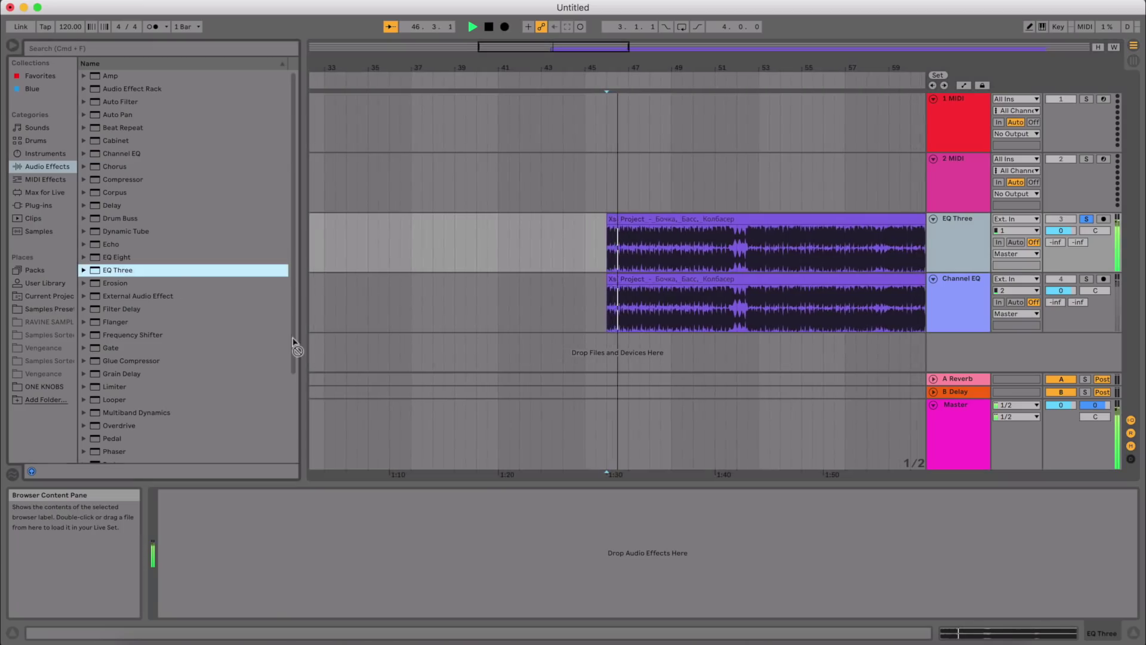
{"action": "left_click_drag", "start_coordinate": [809, 239], "coordinate": [810, 237]}
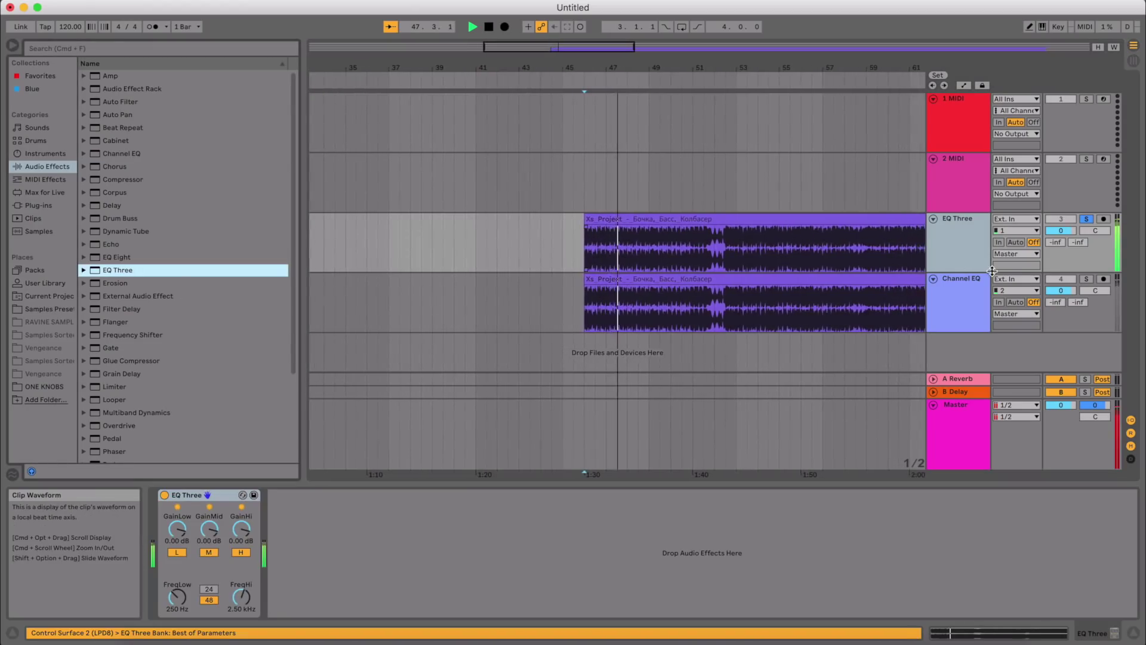
{"action": "left_click", "coordinate": [968, 286]}
{"action": "left_click", "coordinate": [136, 155]}
{"action": "left_click_drag", "start_coordinate": [136, 157], "coordinate": [895, 315]}
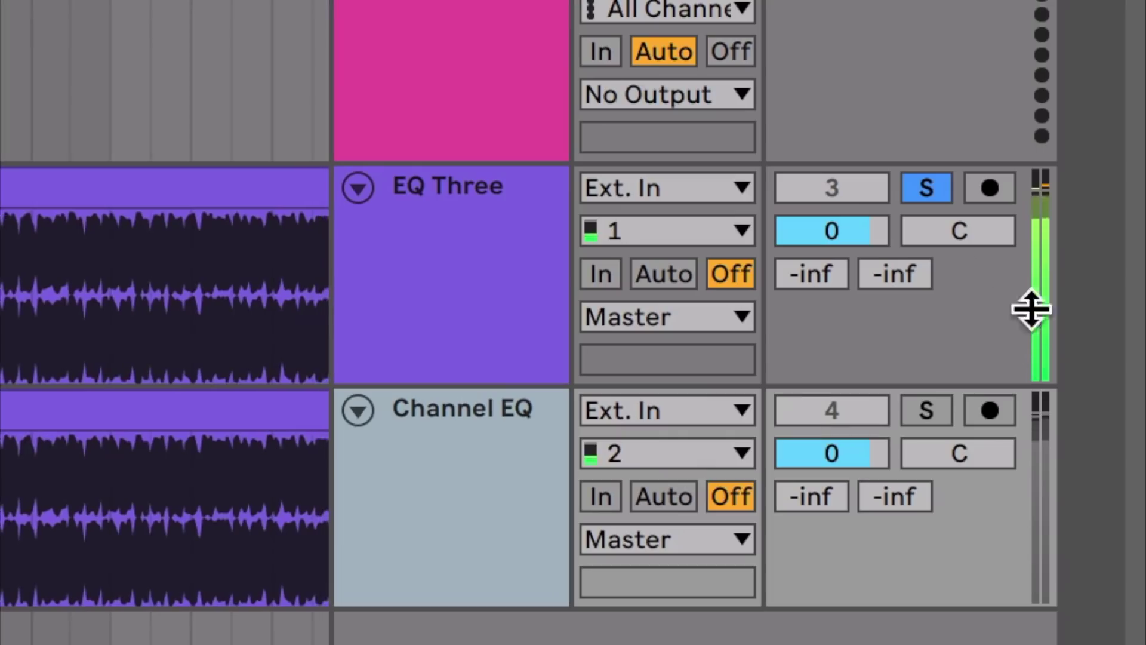
{"action": "left_click", "coordinate": [931, 409]}
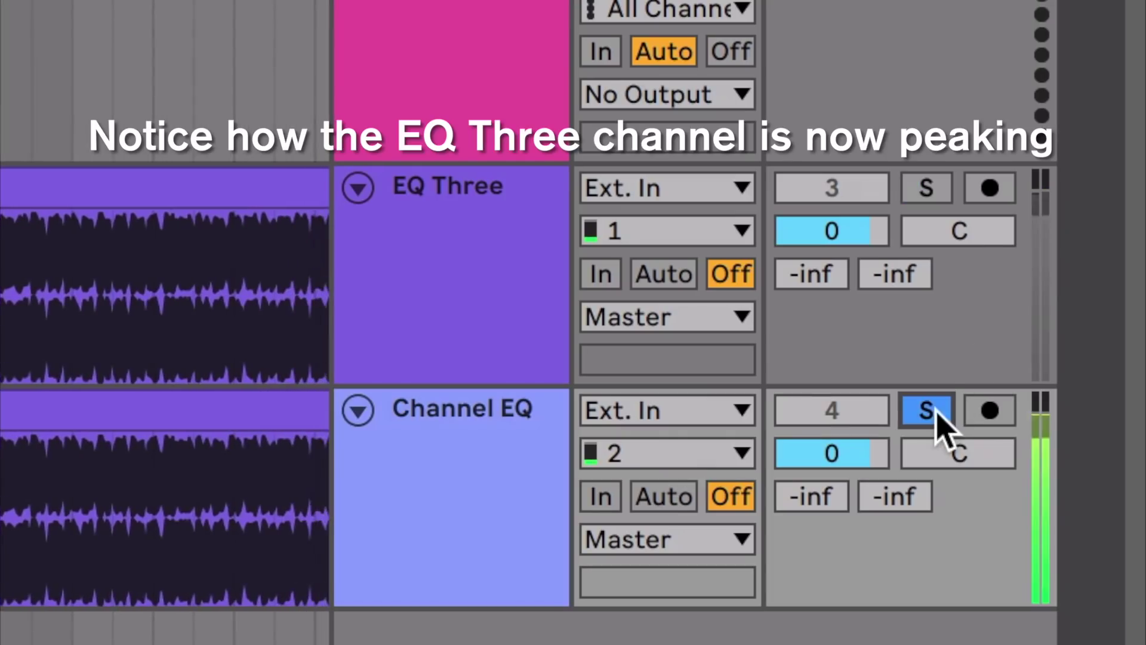
{"action": "left_click", "coordinate": [938, 180]}
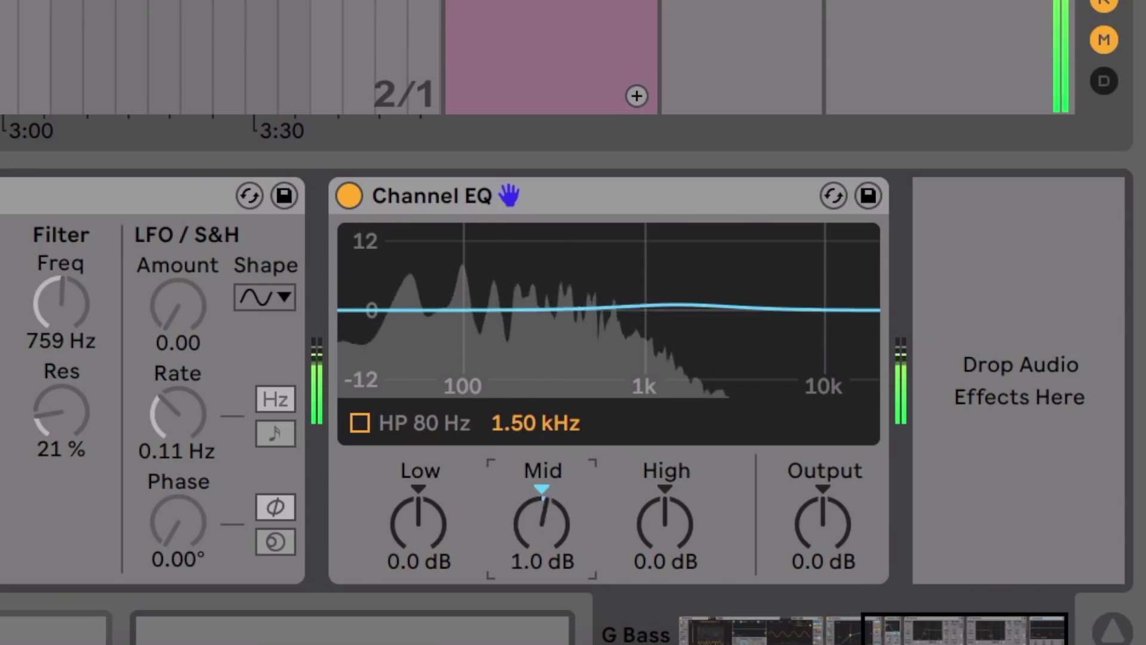
Boost Channel EQ's mid band to 8.8 dB near 1.75 kHz, then add a Delay after it.
{"action": "mouse_move", "coordinate": [540, 525]}
{"action": "left_mouse_down"}
{"action": "mouse_move", "coordinate": [540, 496]}
{"action": "mouse_move", "coordinate": [537, 538]}
{"action": "left_mouse_up"}
{"action": "mouse_move", "coordinate": [526, 425]}
{"action": "left_mouse_down"}
{"action": "mouse_move", "coordinate": [527, 471]}
{"action": "mouse_move", "coordinate": [523, 422]}
{"action": "left_mouse_up"}
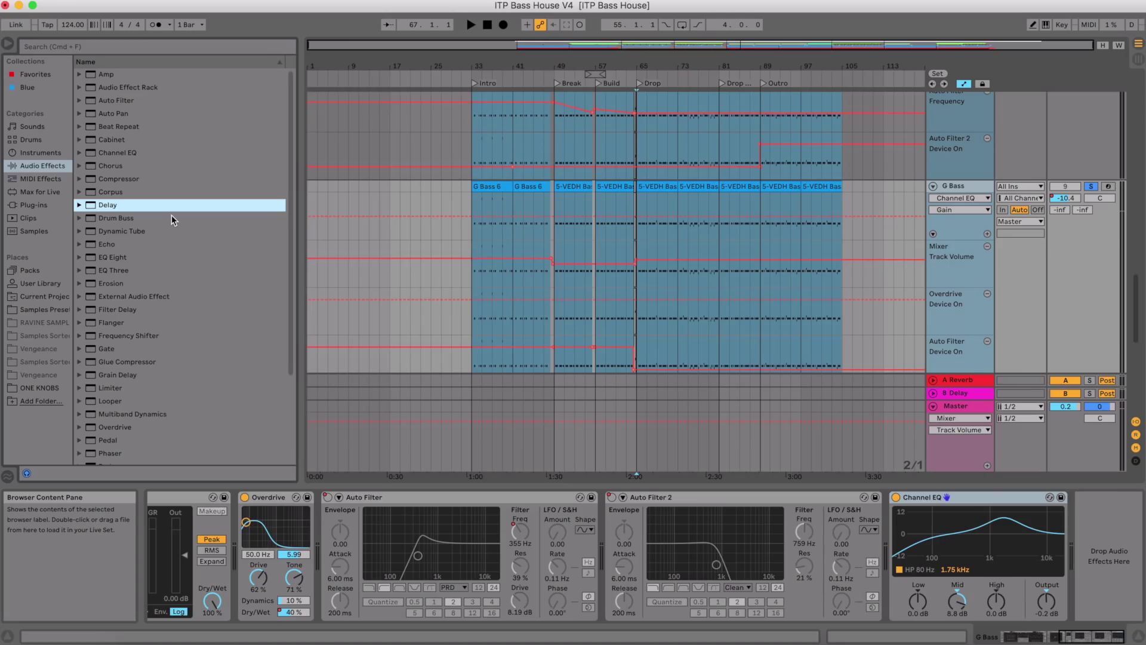
{"action": "left_click_drag", "start_coordinate": [162, 210], "coordinate": [409, 211]}
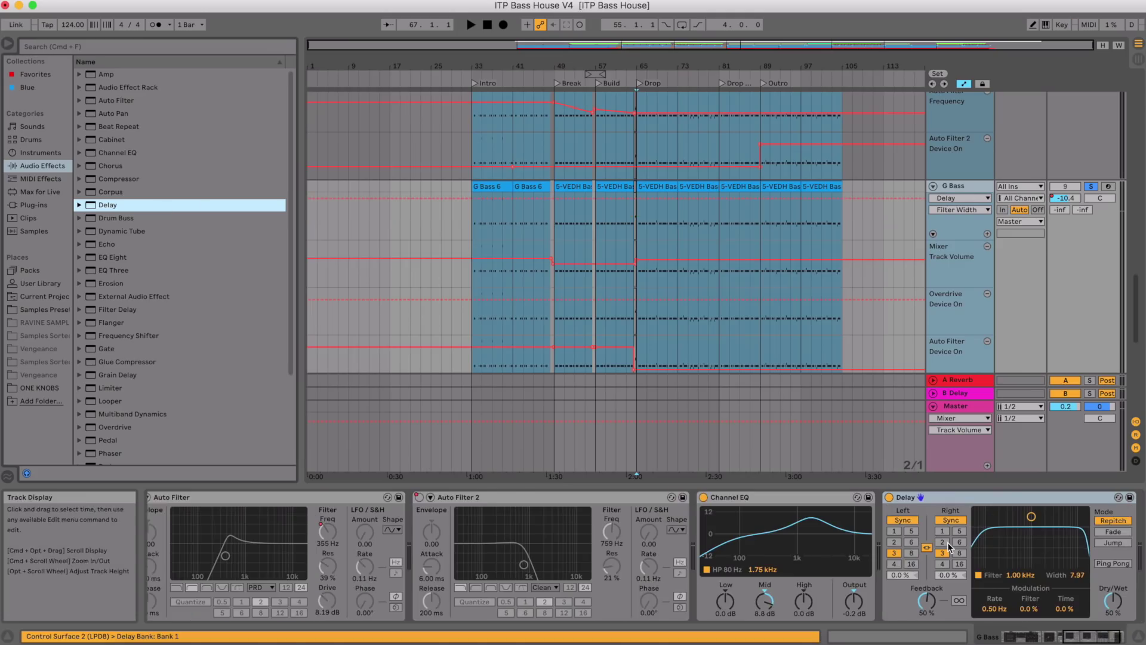